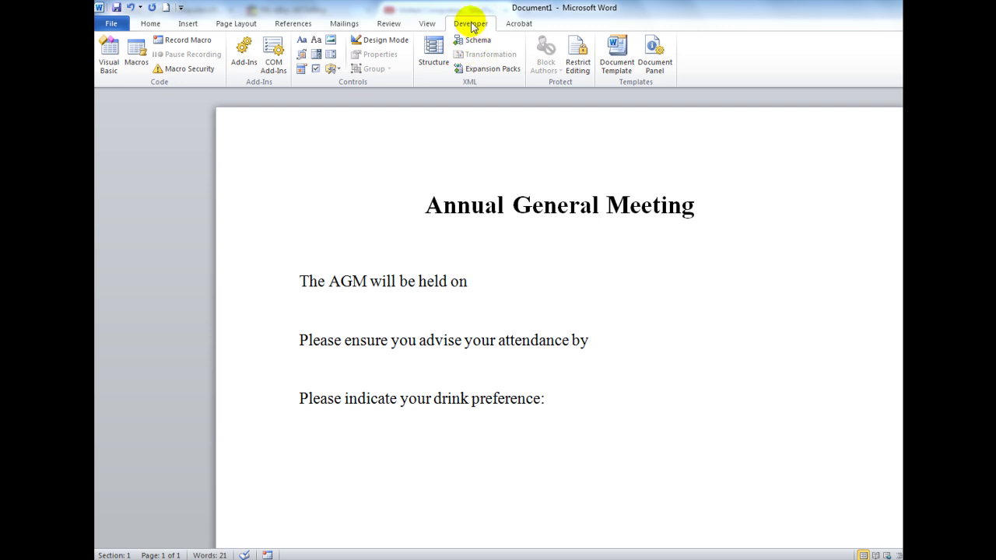
- Open Word Options at Customize Ribbon, then close it without changes
{"action": "left_click", "coordinate": [115, 24]}
{"action": "left_click", "coordinate": [114, 24]}
{"action": "left_click", "coordinate": [114, 24]}
{"action": "left_click", "coordinate": [135, 286]}
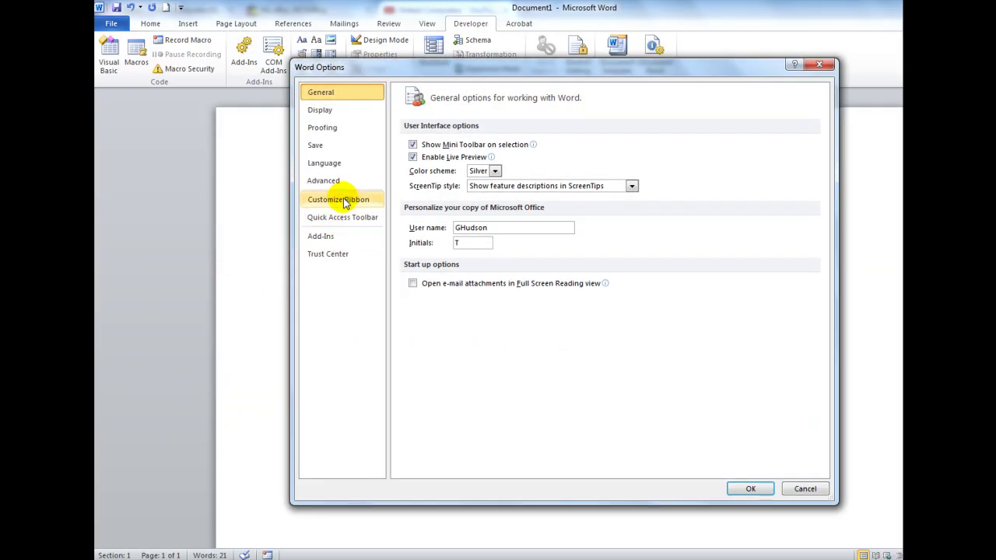
{"action": "left_click", "coordinate": [342, 200]}
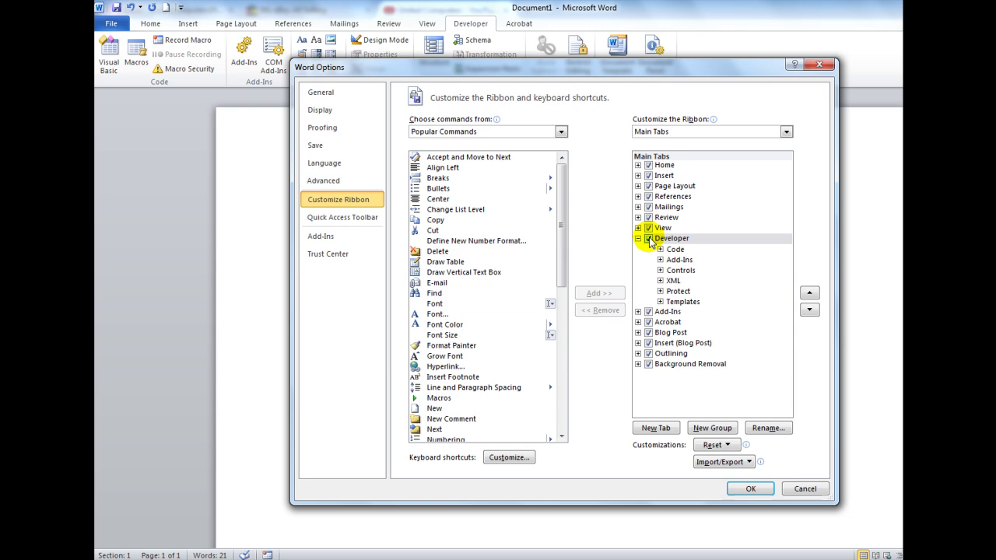
{"action": "left_click", "coordinate": [751, 488]}
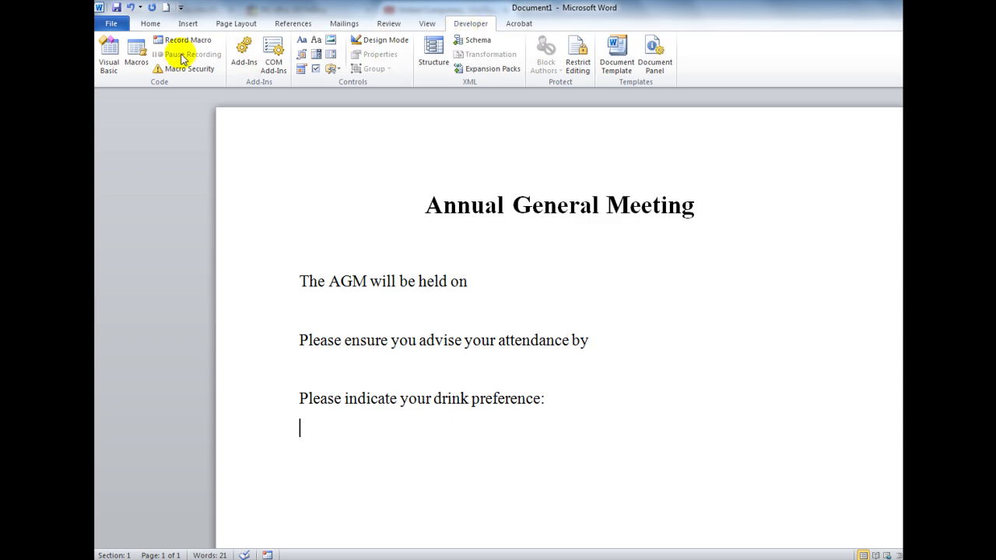
- Untick Developer under Main Tabs in Customize Ribbon and confirm with OK
{"action": "left_click", "coordinate": [112, 24]}
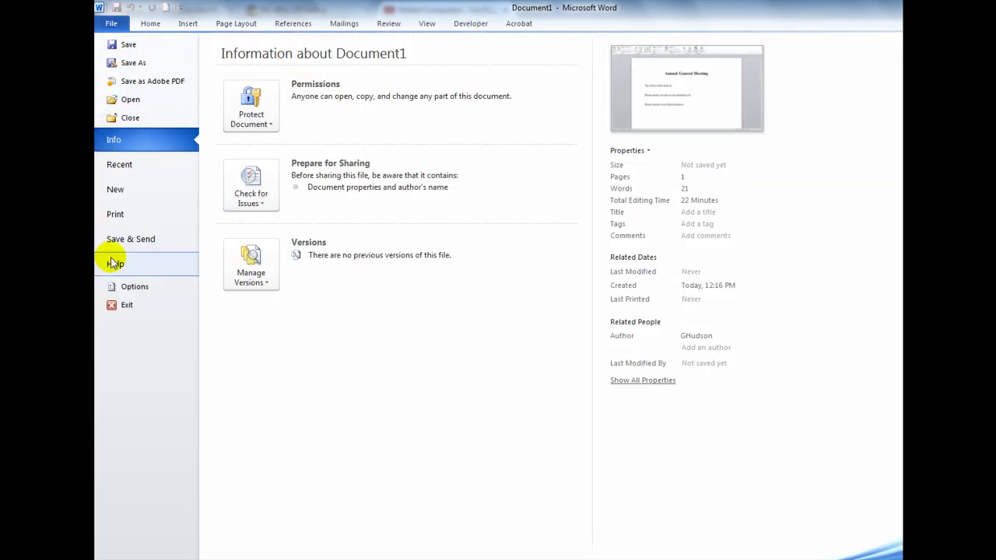
{"action": "left_click", "coordinate": [133, 286]}
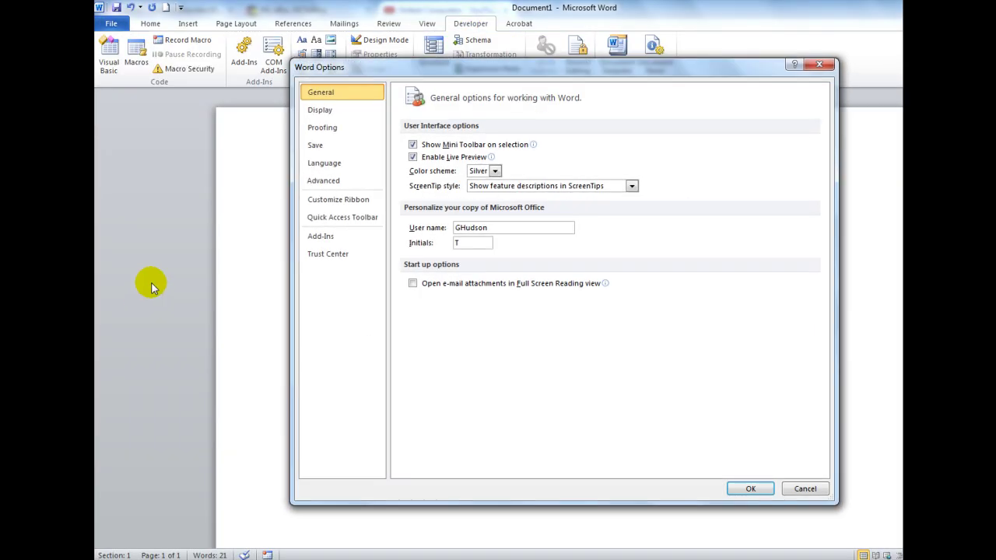
{"action": "left_click", "coordinate": [346, 200]}
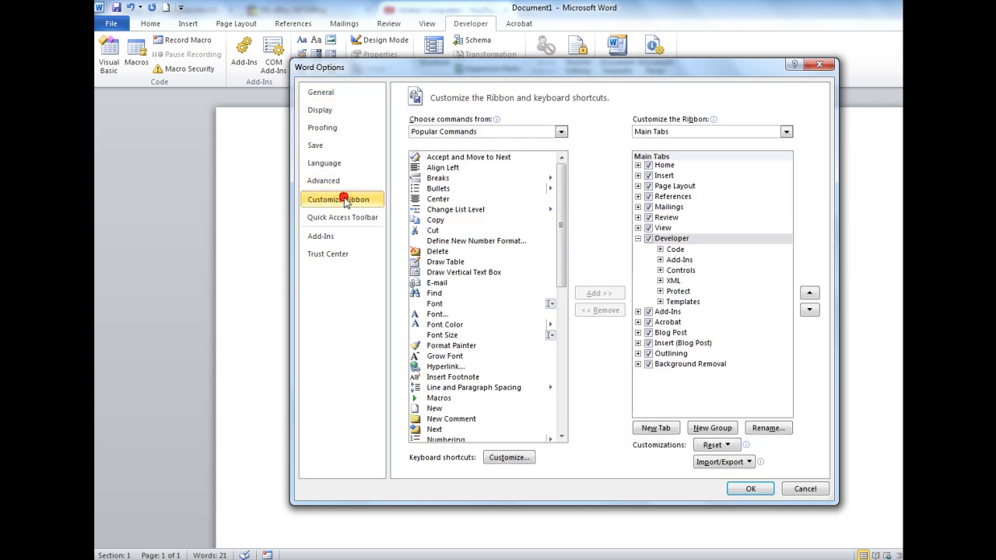
{"action": "left_click", "coordinate": [648, 239]}
{"action": "left_click", "coordinate": [648, 239]}
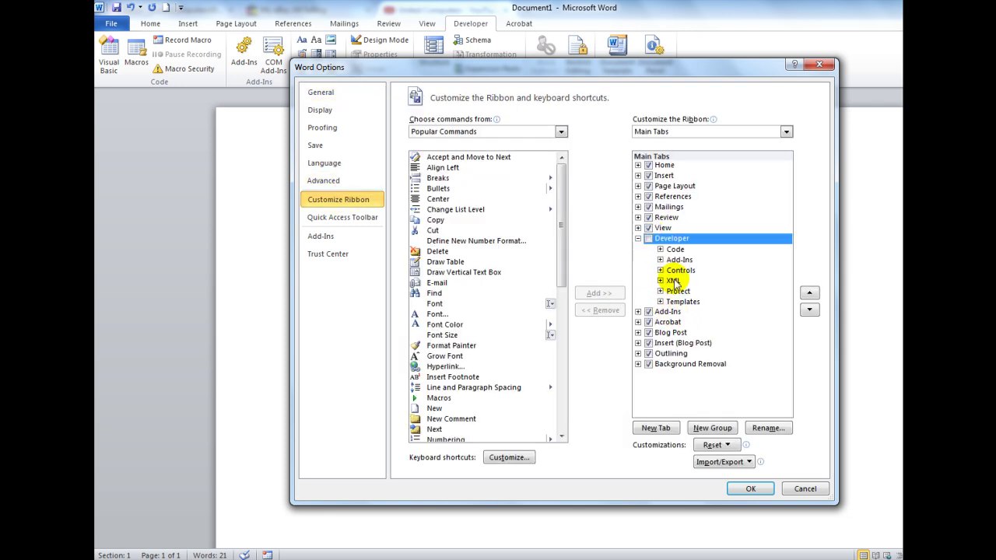
{"action": "left_click", "coordinate": [751, 489]}
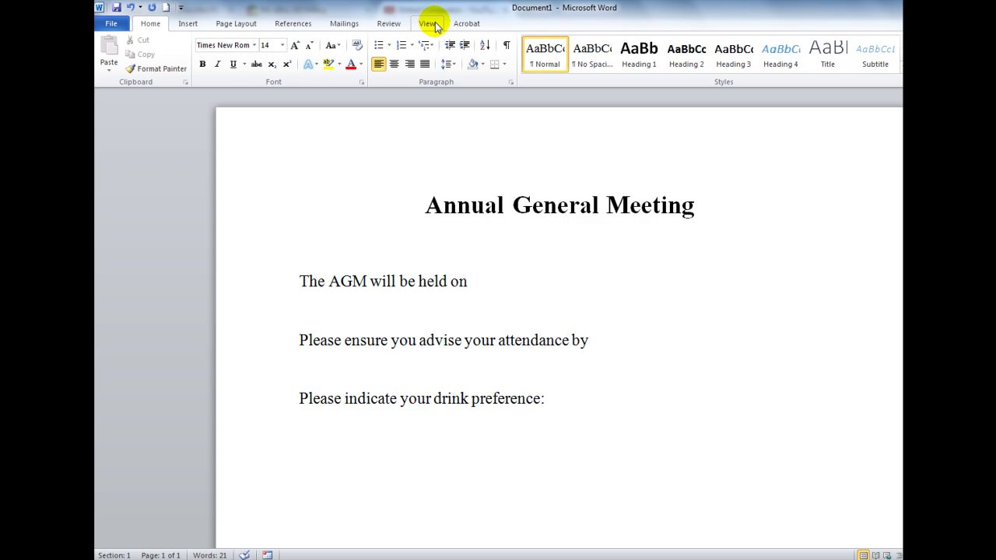
- Re-tick Developer under Main Tabs in Word Options' Customize Ribbon and confirm
{"action": "left_click", "coordinate": [112, 25]}
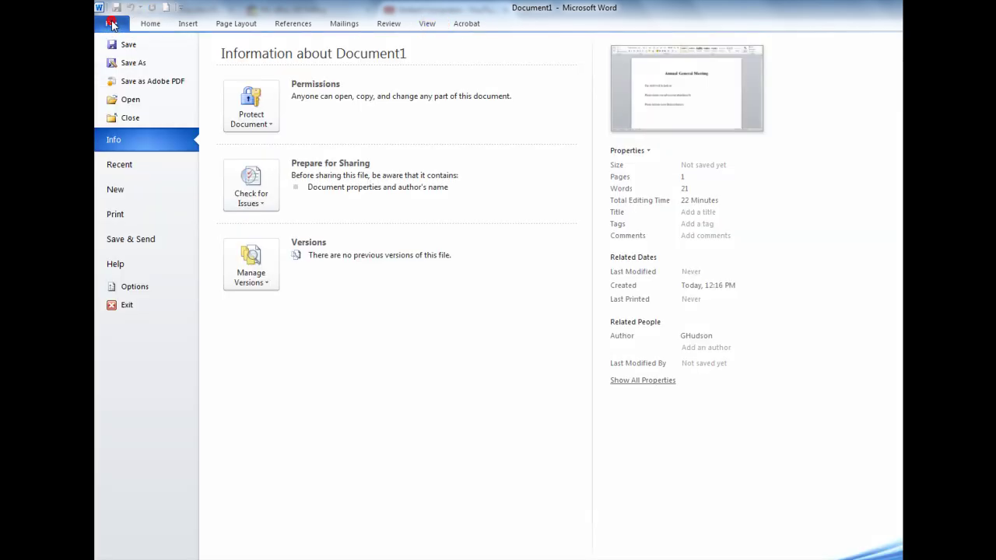
{"action": "left_click", "coordinate": [132, 284]}
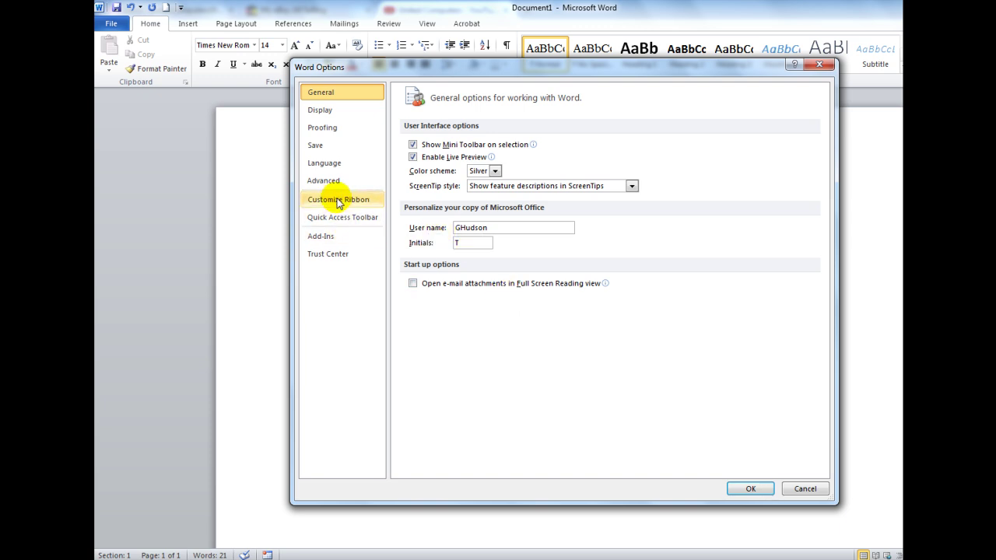
{"action": "left_click", "coordinate": [339, 201]}
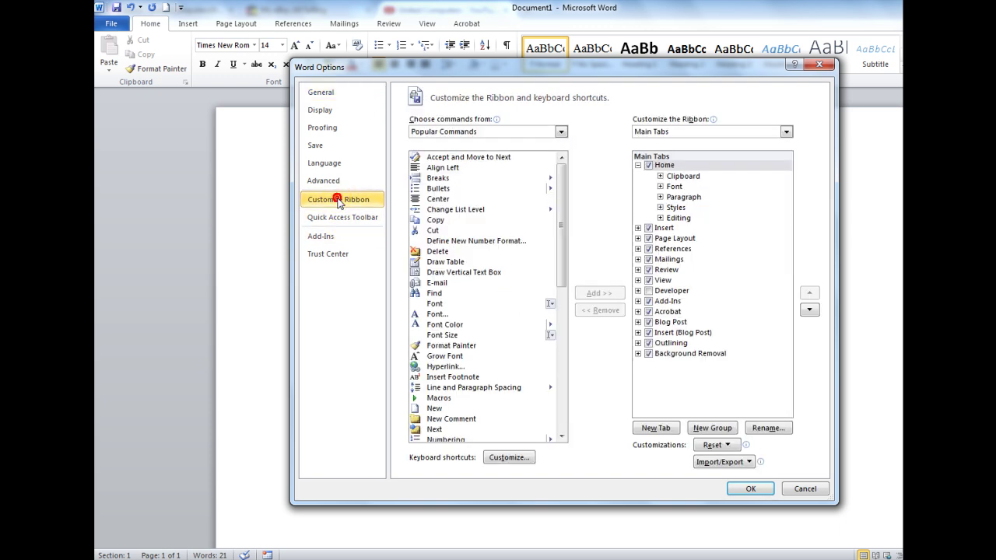
{"action": "left_click", "coordinate": [648, 291]}
{"action": "left_click", "coordinate": [744, 488]}
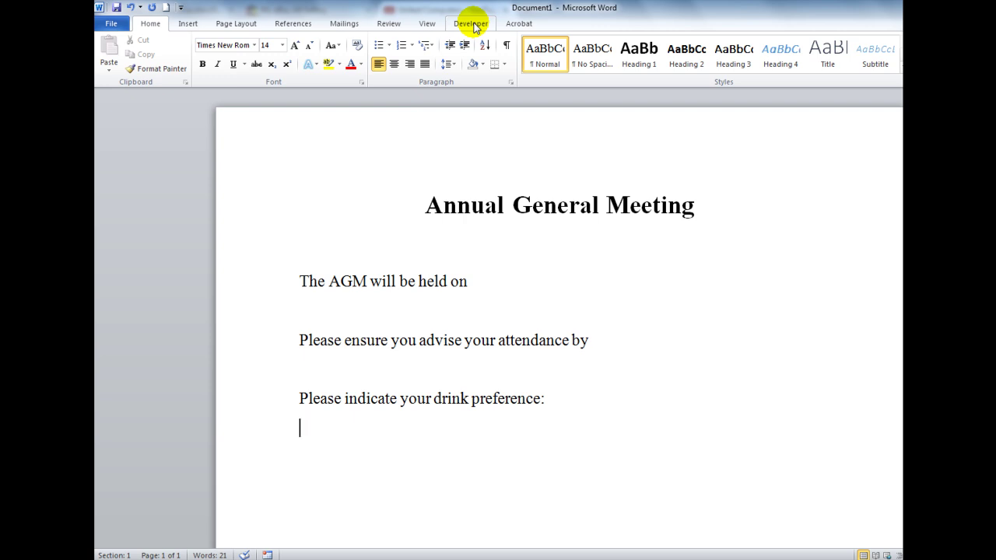
- Insert a Date Picker content control after 'The AGM will be held on'
{"action": "left_click", "coordinate": [492, 281]}
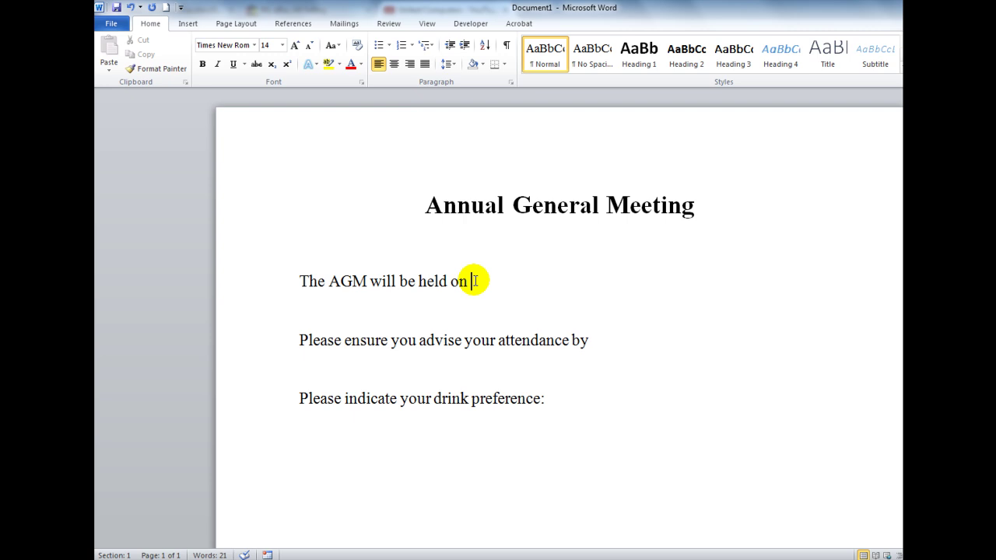
{"action": "left_click", "coordinate": [469, 24]}
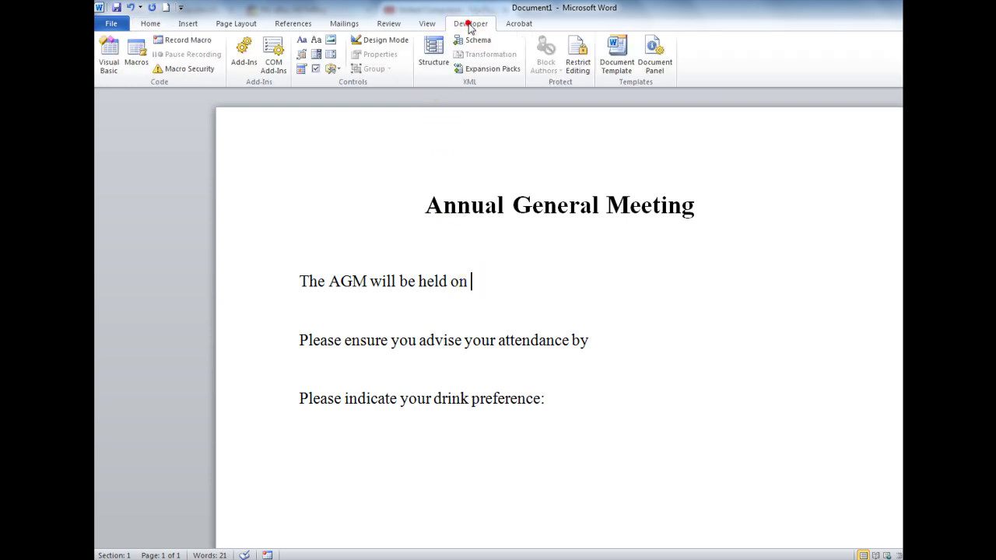
{"action": "left_click", "coordinate": [302, 70]}
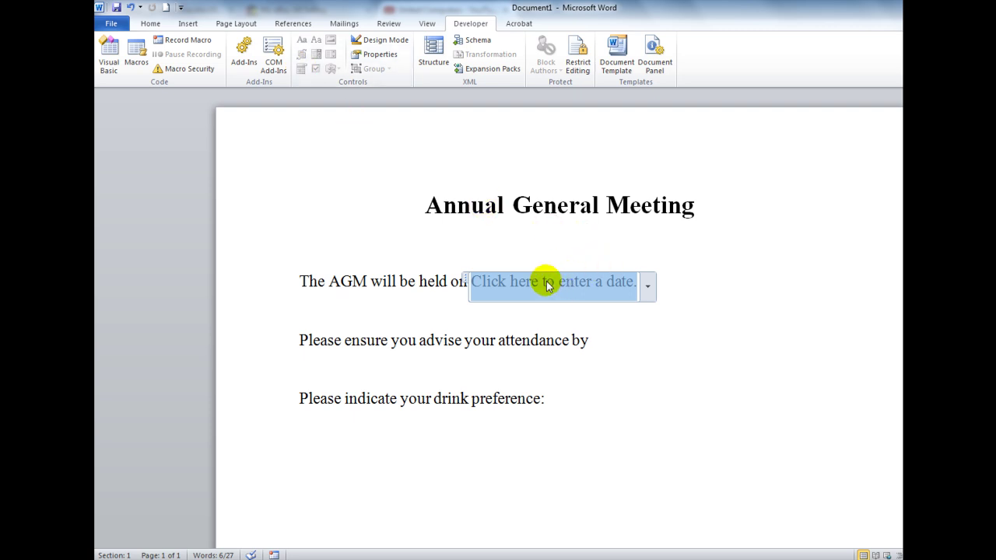
- Set the meeting date picker to 31 March 2015 using its calendar
{"action": "left_click", "coordinate": [648, 288]}
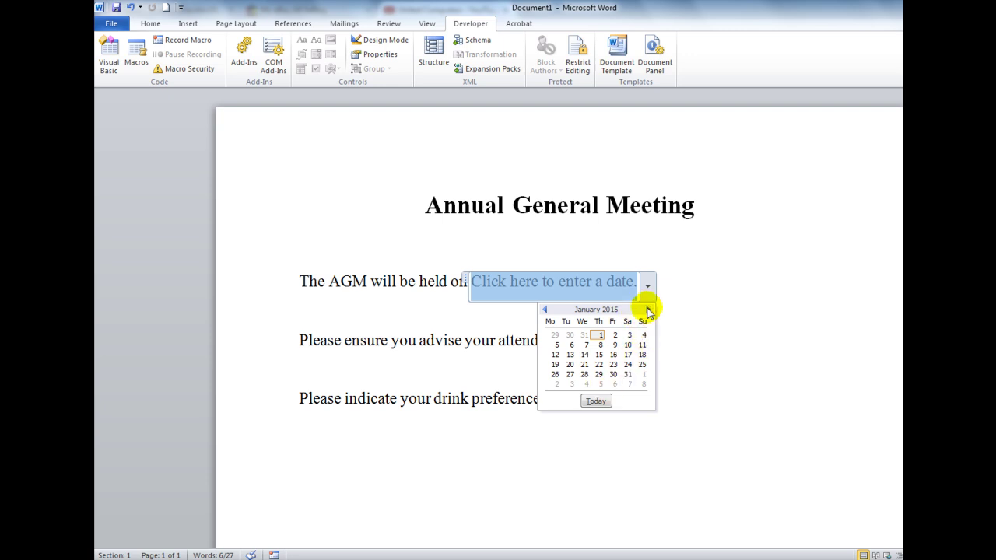
{"action": "left_click", "coordinate": [648, 309]}
{"action": "left_click", "coordinate": [648, 309]}
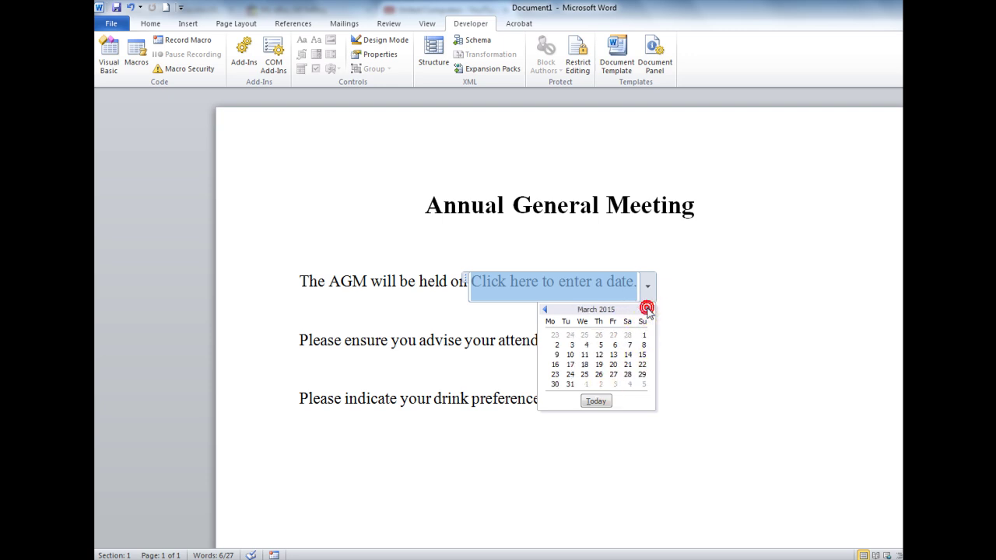
{"action": "left_click", "coordinate": [570, 385]}
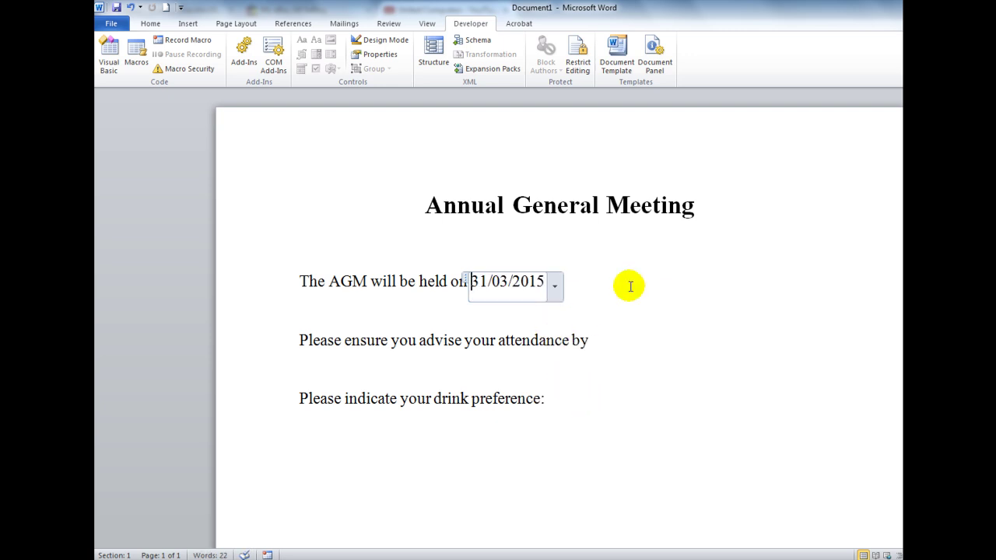
{"action": "left_click", "coordinate": [638, 276]}
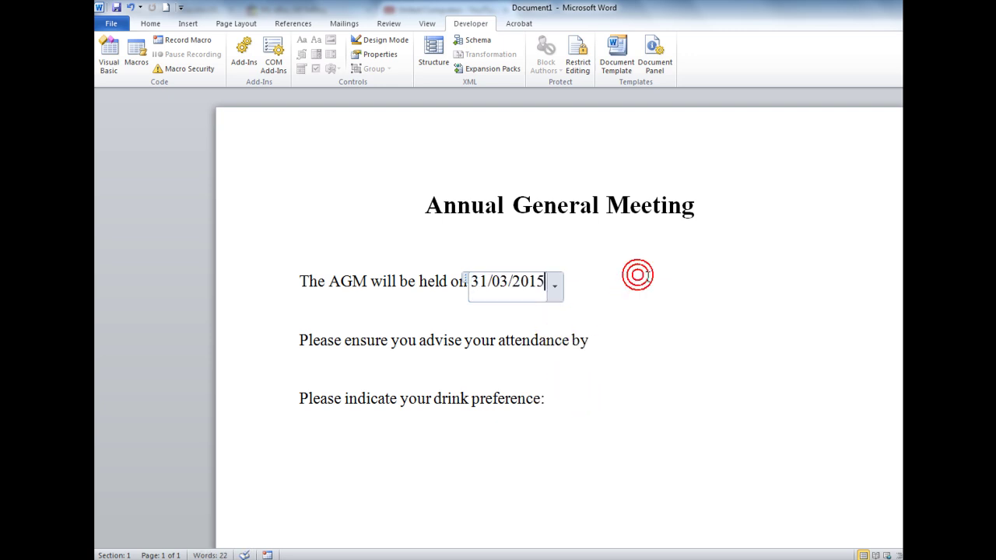
{"action": "left_click", "coordinate": [379, 309]}
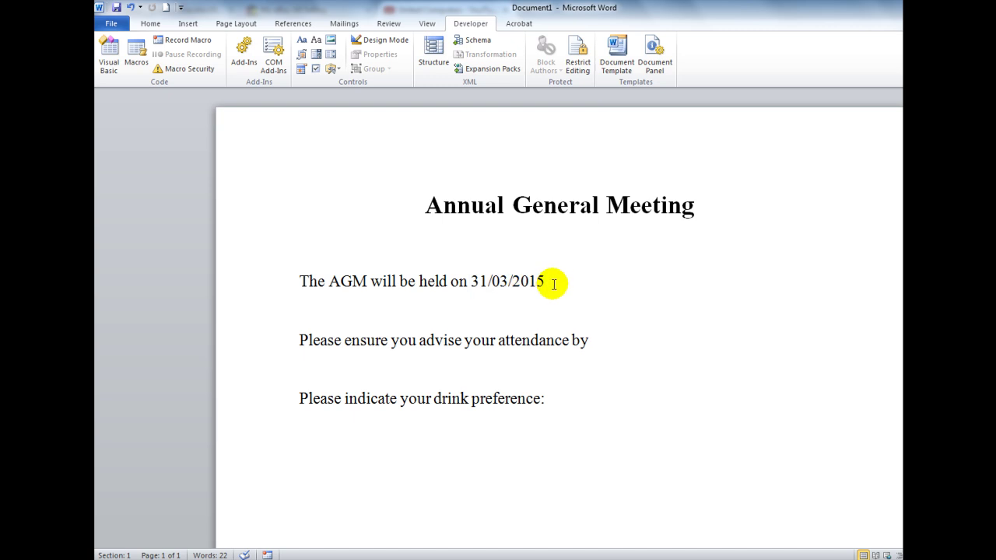
{"action": "left_click", "coordinate": [612, 339]}
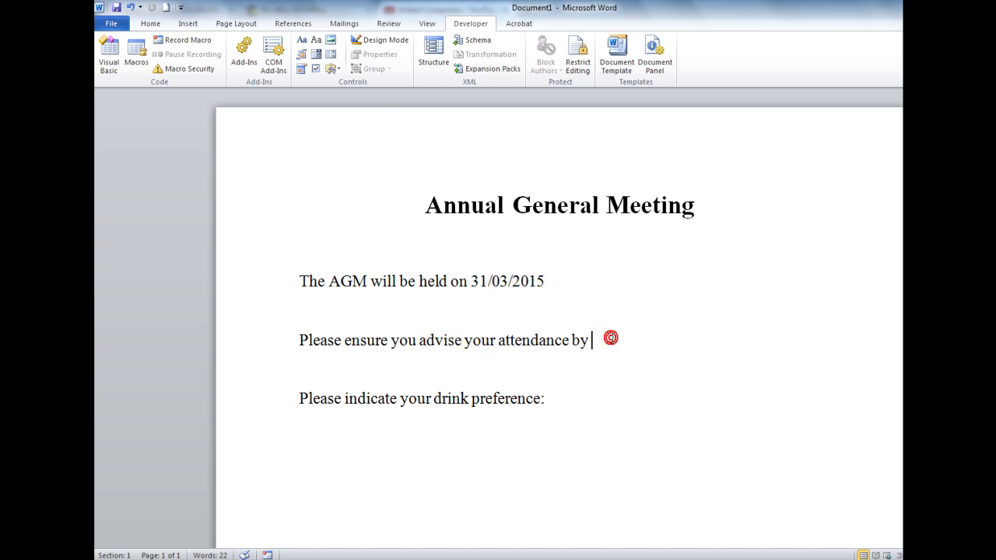
- Insert a date picker after 'attendance by' and choose 27 February 2015
{"action": "left_click", "coordinate": [300, 70]}
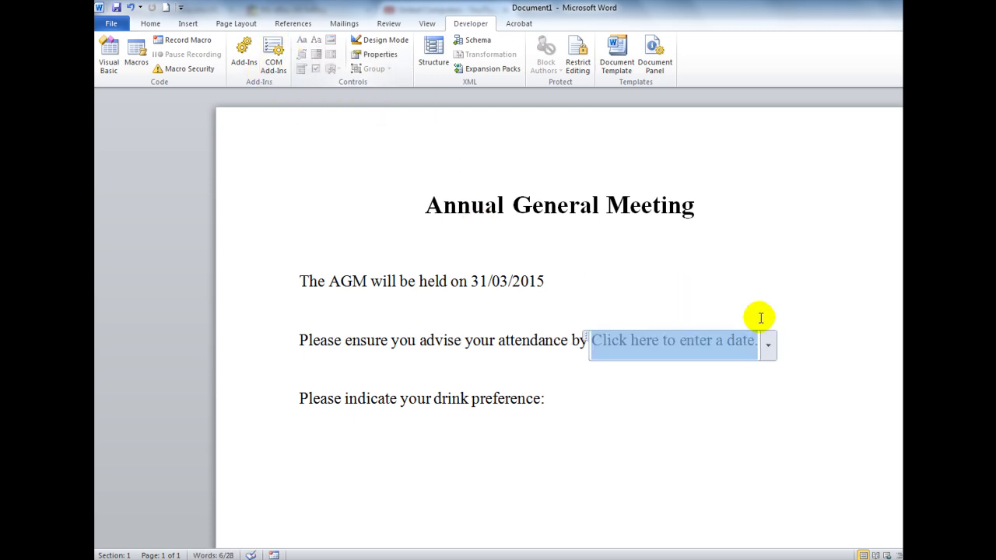
{"action": "left_click", "coordinate": [768, 346]}
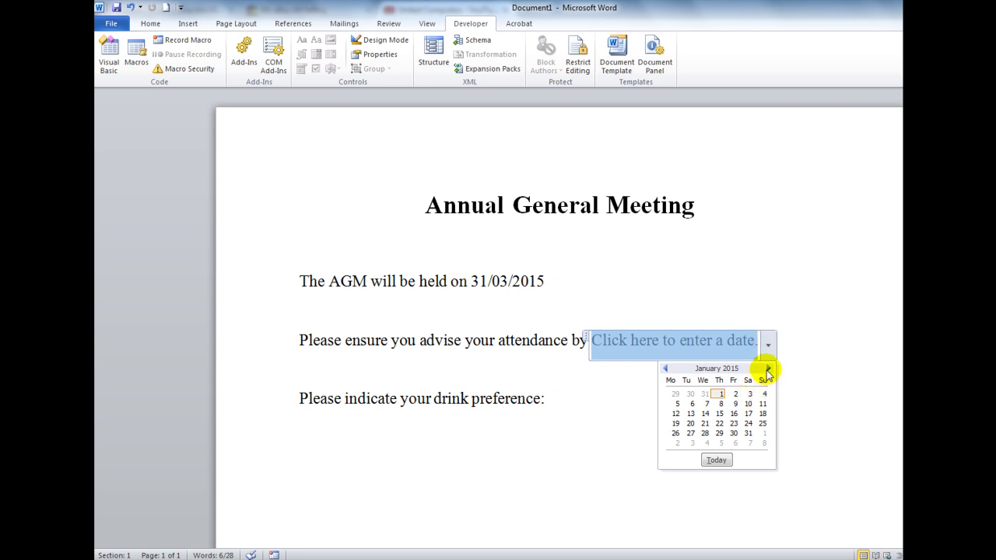
{"action": "left_click", "coordinate": [768, 369]}
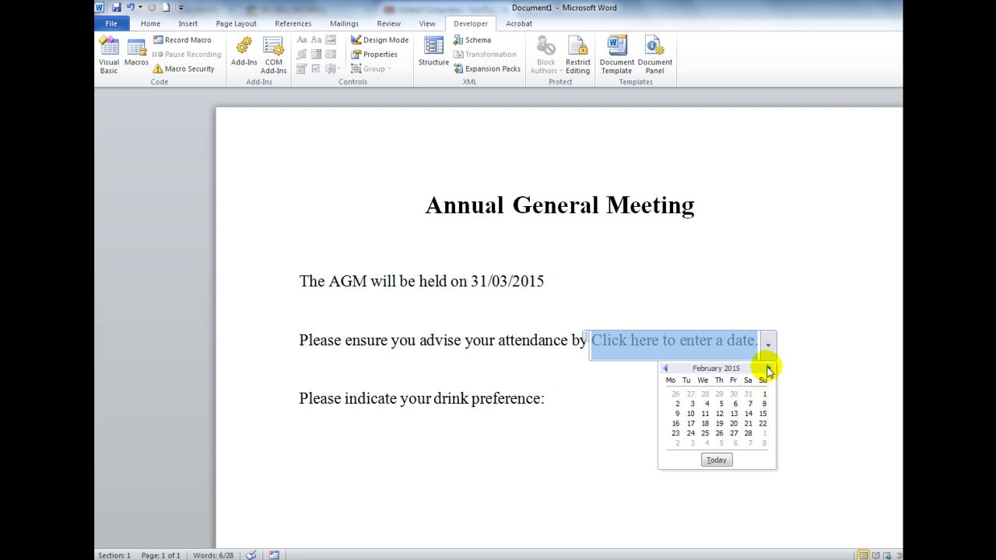
{"action": "left_click", "coordinate": [735, 434]}
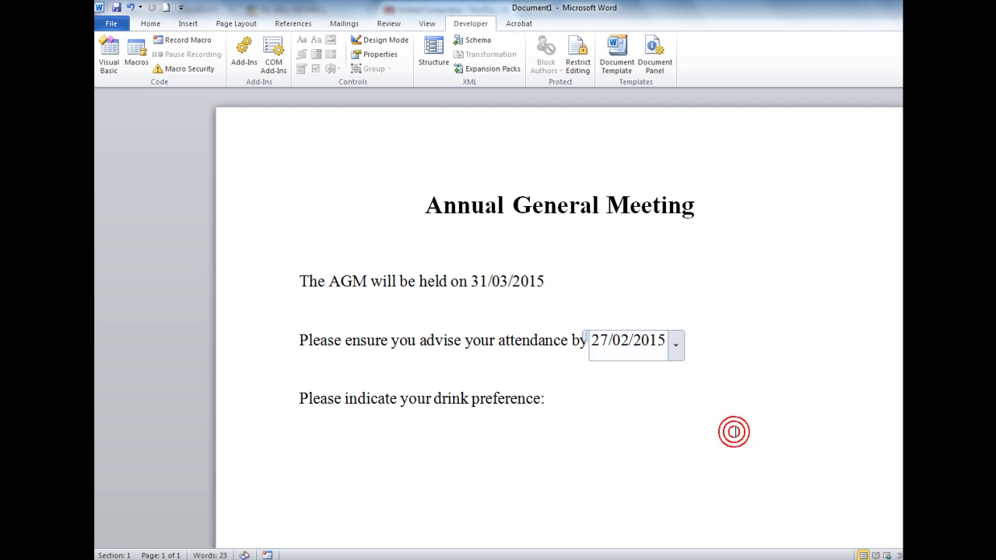
{"action": "left_click", "coordinate": [560, 397]}
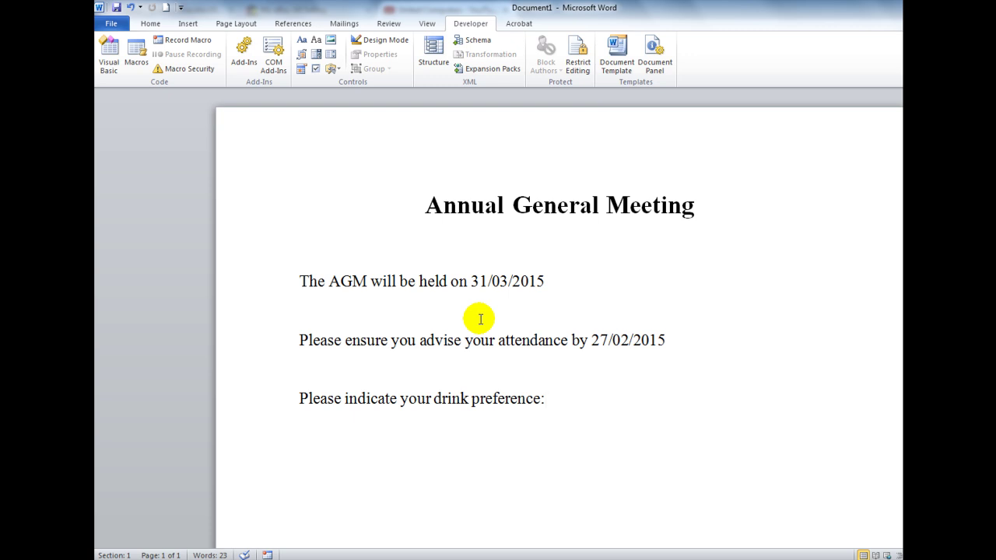
- Format the 31/03/2015 date control with red font colour, bold and italic
{"action": "left_click", "coordinate": [510, 282]}
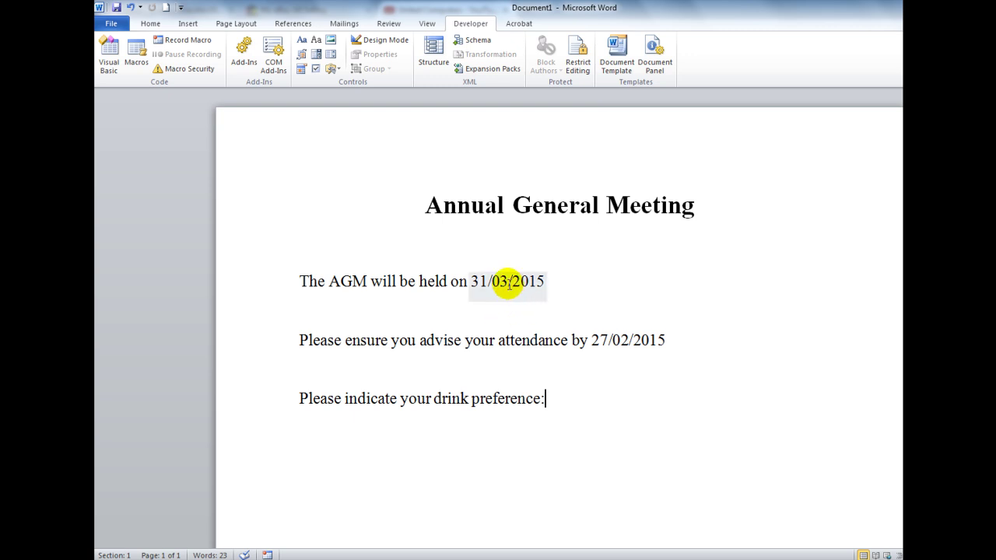
{"action": "left_click", "coordinate": [503, 280]}
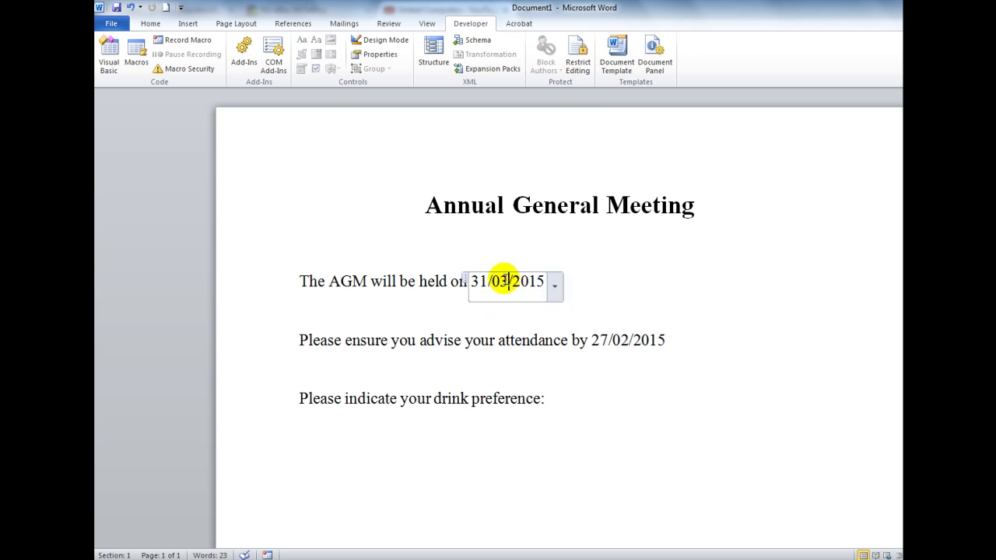
{"action": "left_click", "coordinate": [151, 23]}
{"action": "left_click", "coordinate": [349, 64]}
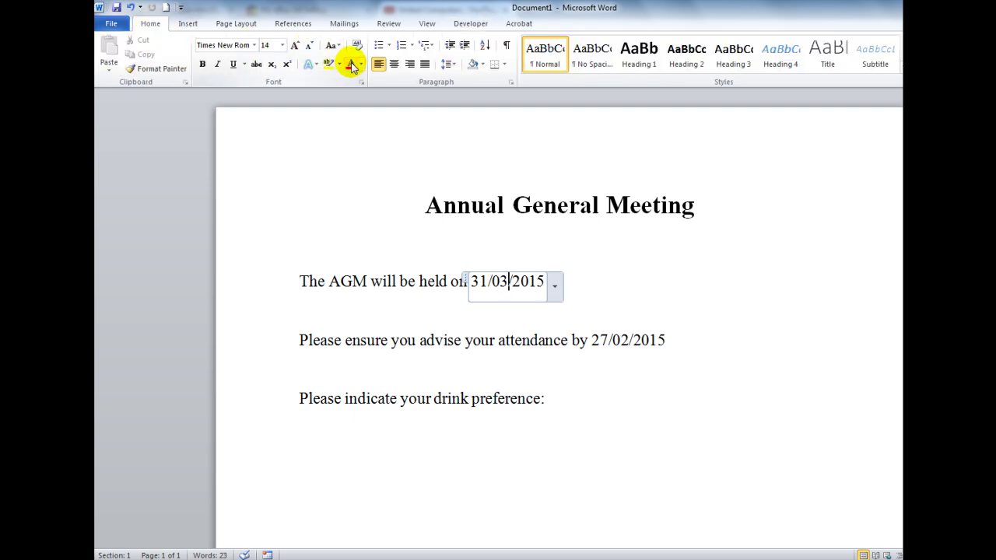
{"action": "left_click", "coordinate": [202, 65]}
{"action": "left_click", "coordinate": [217, 66]}
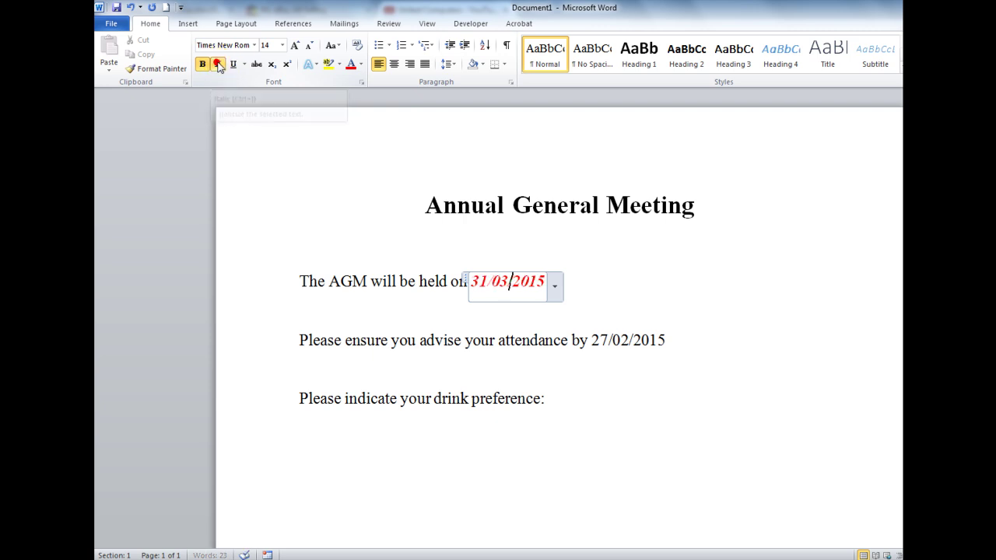
{"action": "left_click", "coordinate": [785, 299]}
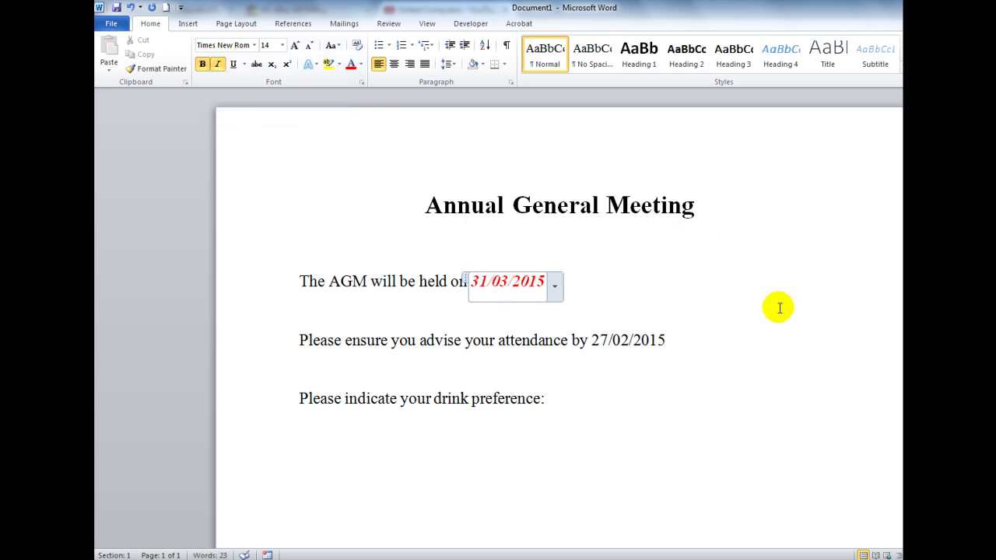
{"action": "left_click", "coordinate": [348, 314]}
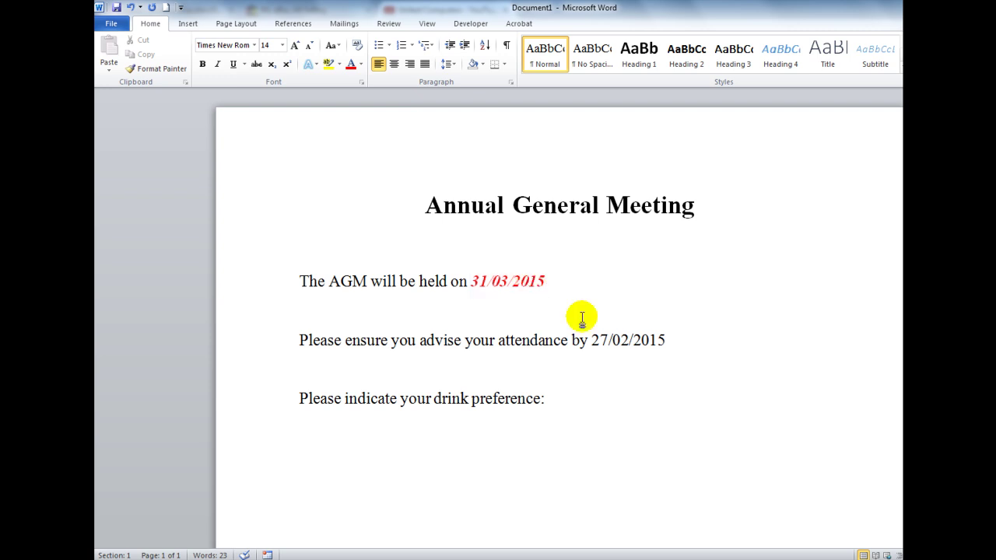
- Format the 27/02/2015 date control bold, italic and light blue
{"action": "left_click", "coordinate": [622, 340]}
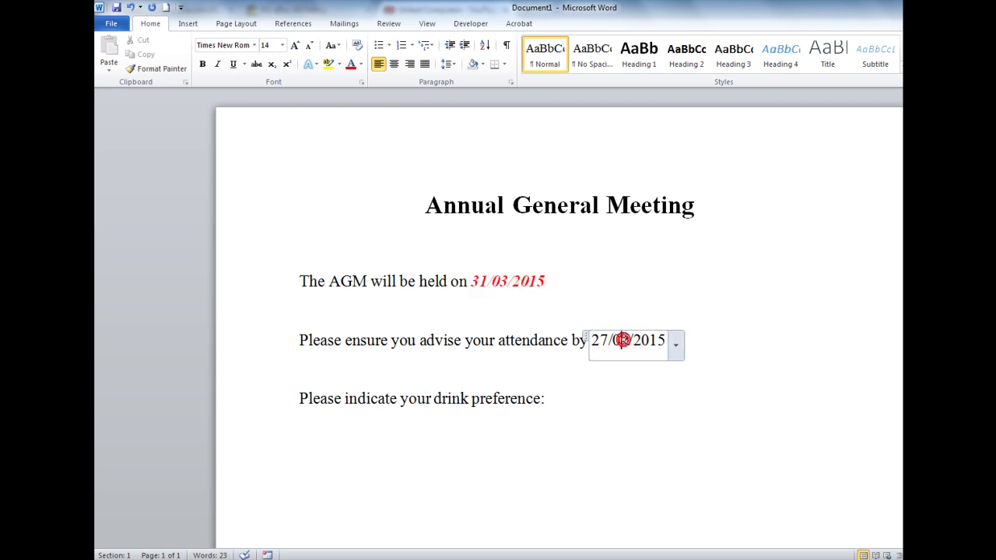
{"action": "left_click", "coordinate": [202, 64]}
{"action": "left_click", "coordinate": [219, 65]}
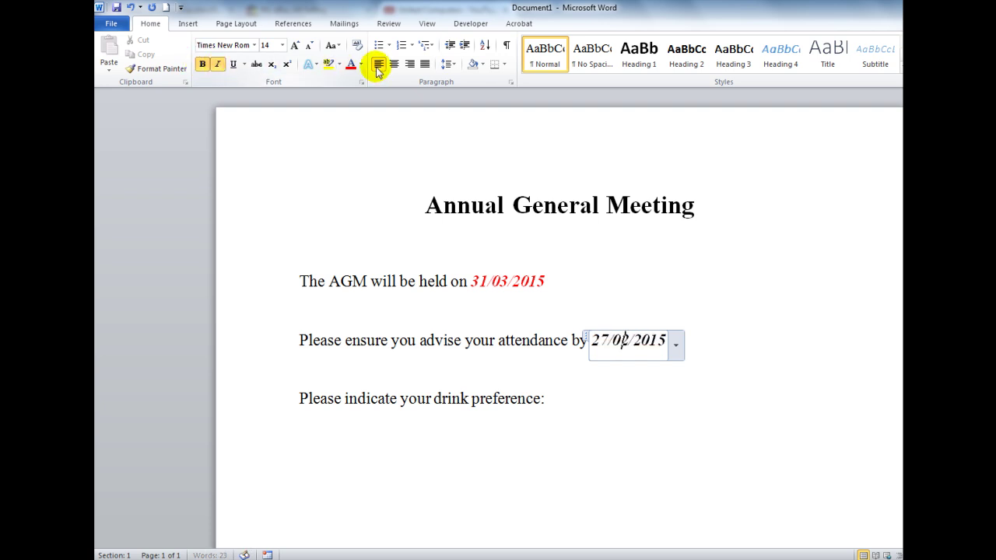
{"action": "left_click", "coordinate": [361, 65]}
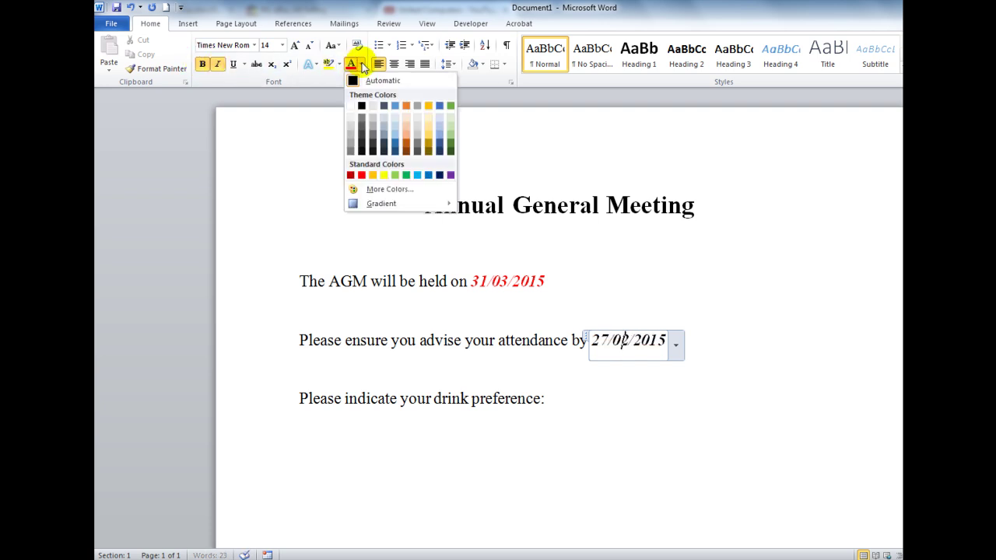
{"action": "left_click", "coordinate": [393, 116]}
{"action": "left_click", "coordinate": [778, 290]}
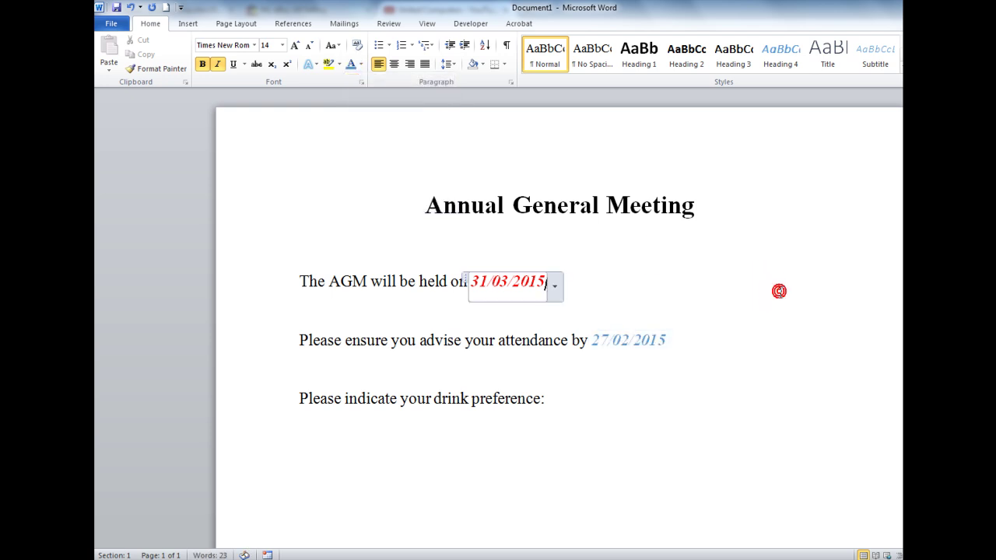
{"action": "left_click", "coordinate": [584, 396]}
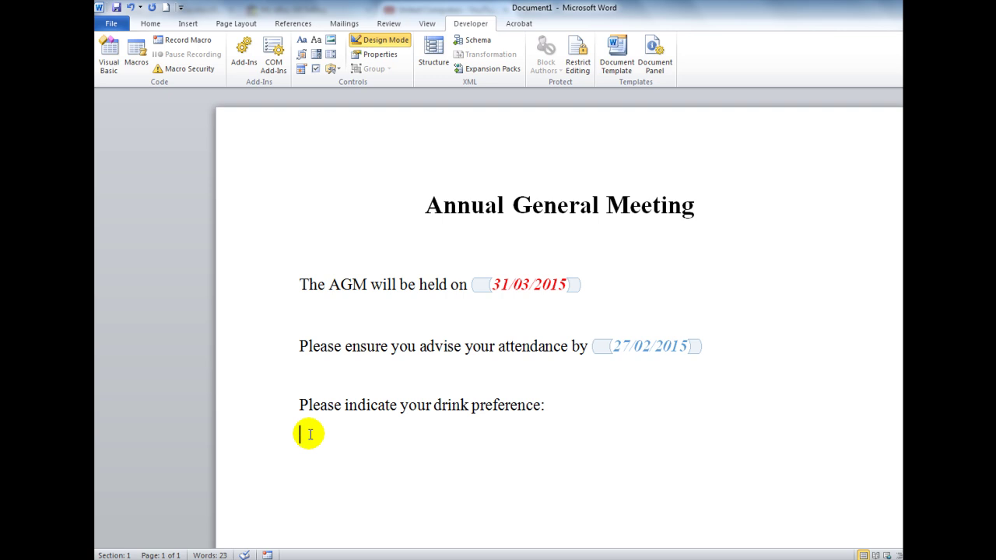
- Insert a Drop-Down List control under the drink prompt and add Coffee as a choice
{"action": "left_click", "coordinate": [330, 55]}
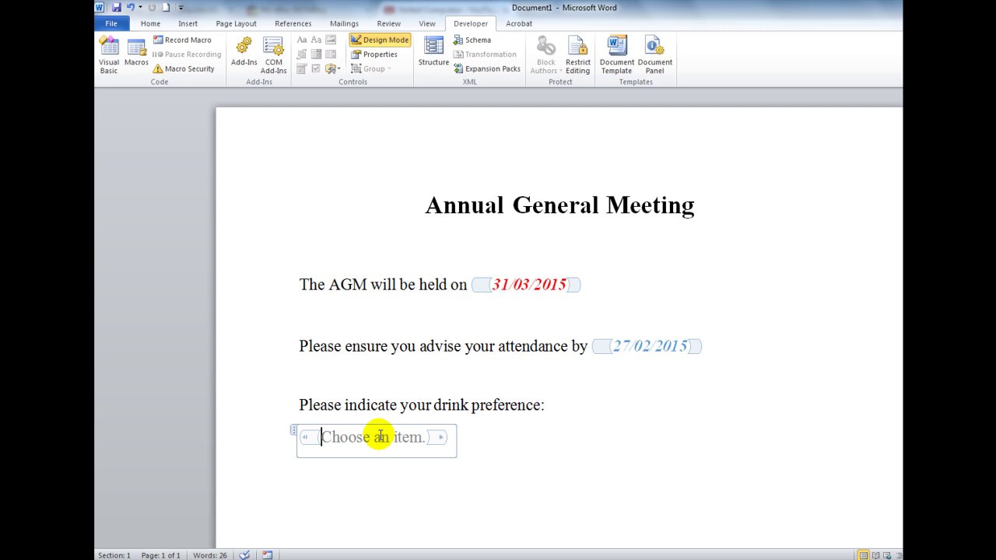
{"action": "left_click", "coordinate": [381, 55]}
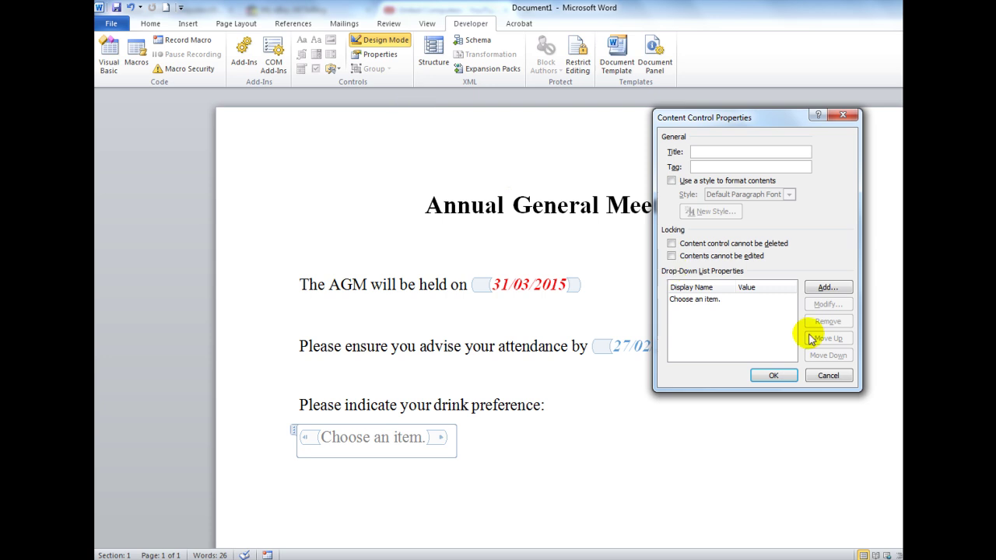
{"action": "left_click", "coordinate": [823, 290]}
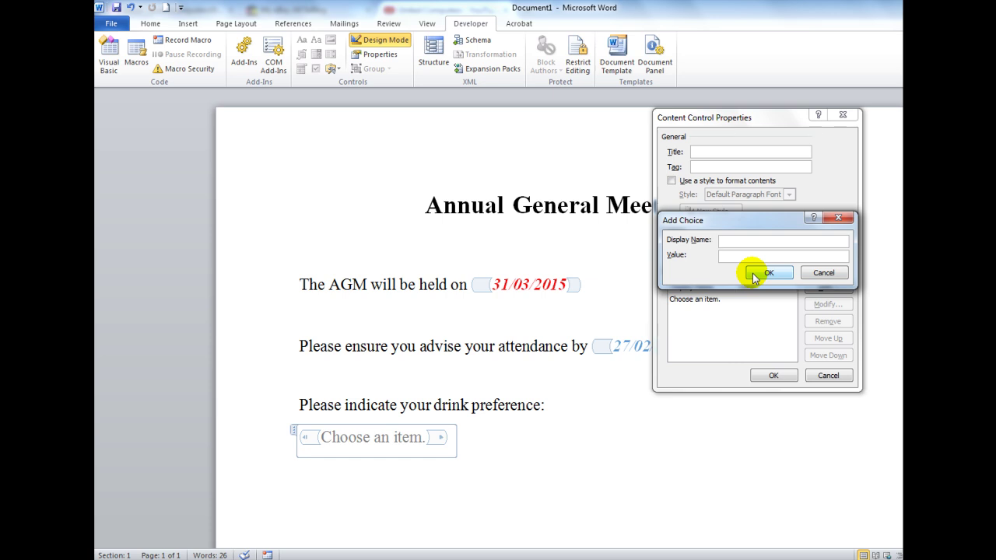
{"action": "type", "text": "Coffee"}
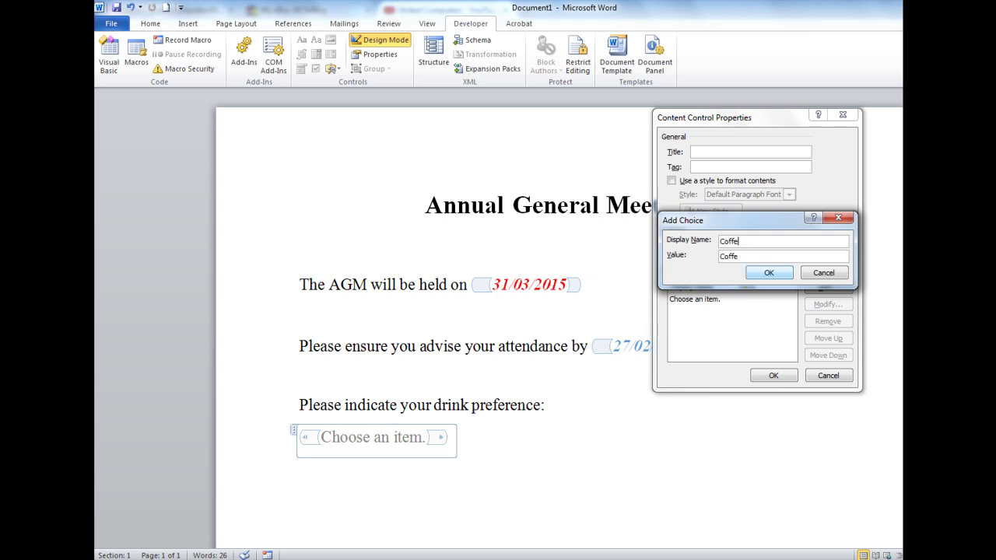
{"action": "left_click", "coordinate": [767, 272]}
- Add Tea and Water as further drop-down choices and apply the properties
{"action": "left_click", "coordinate": [828, 287]}
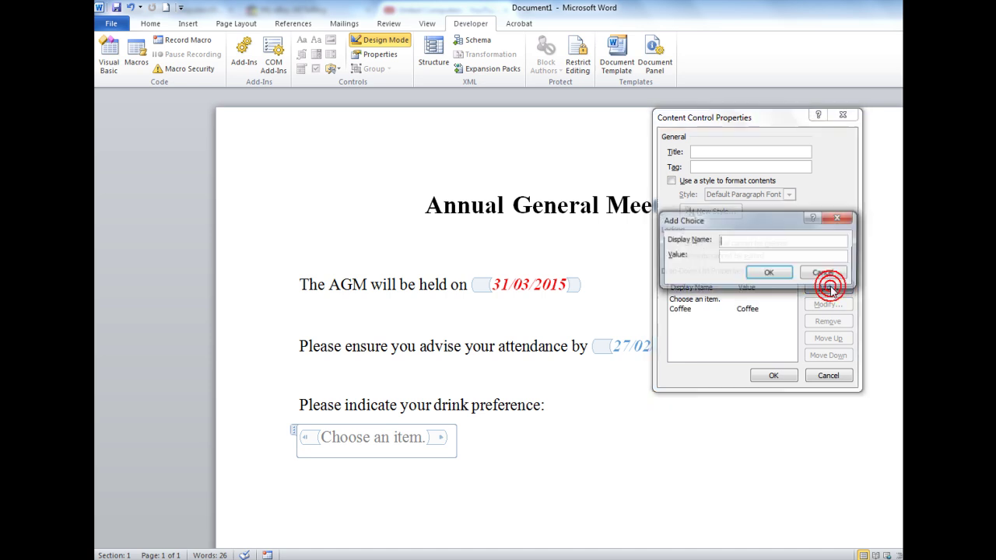
{"action": "type", "text": "Tea"}
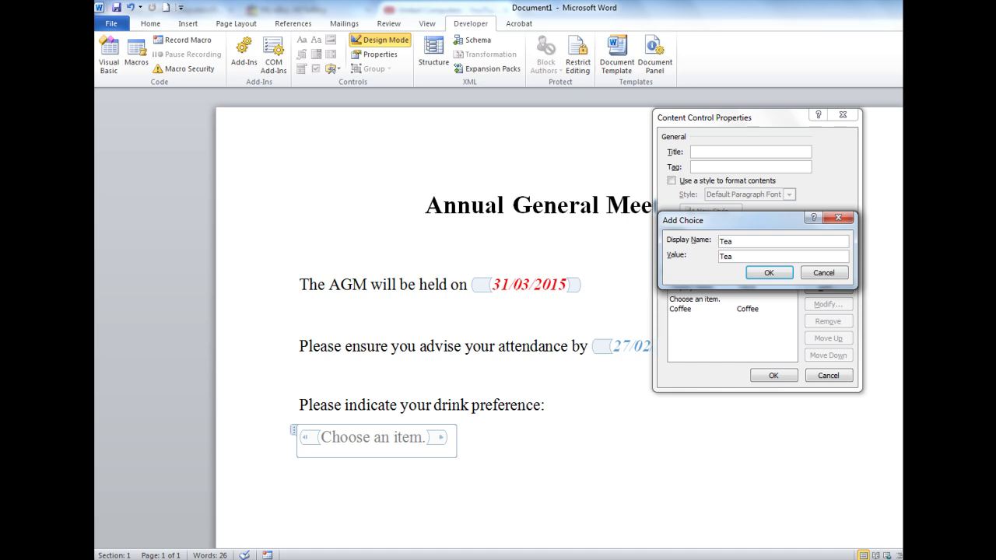
{"action": "left_click", "coordinate": [769, 273]}
{"action": "left_click", "coordinate": [823, 290]}
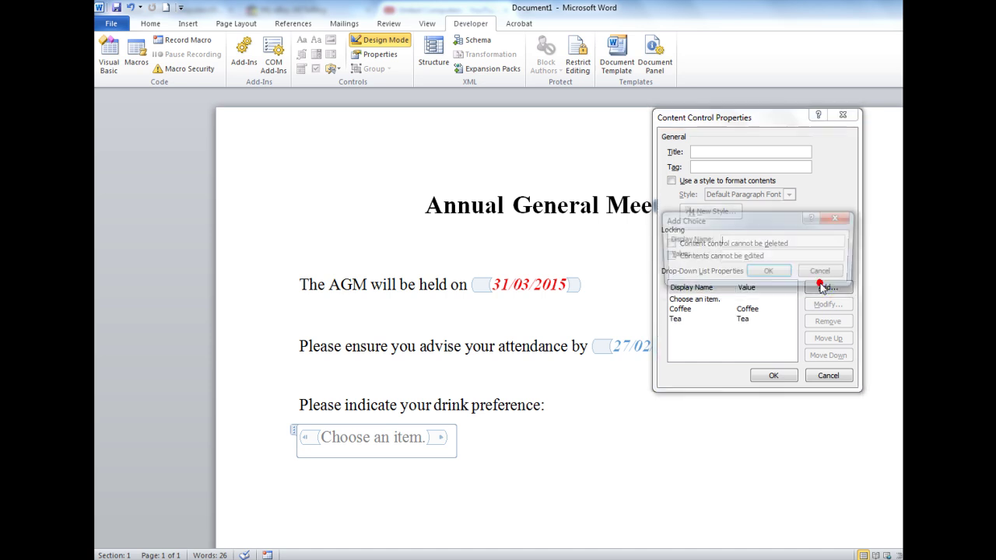
{"action": "type", "text": "Water"}
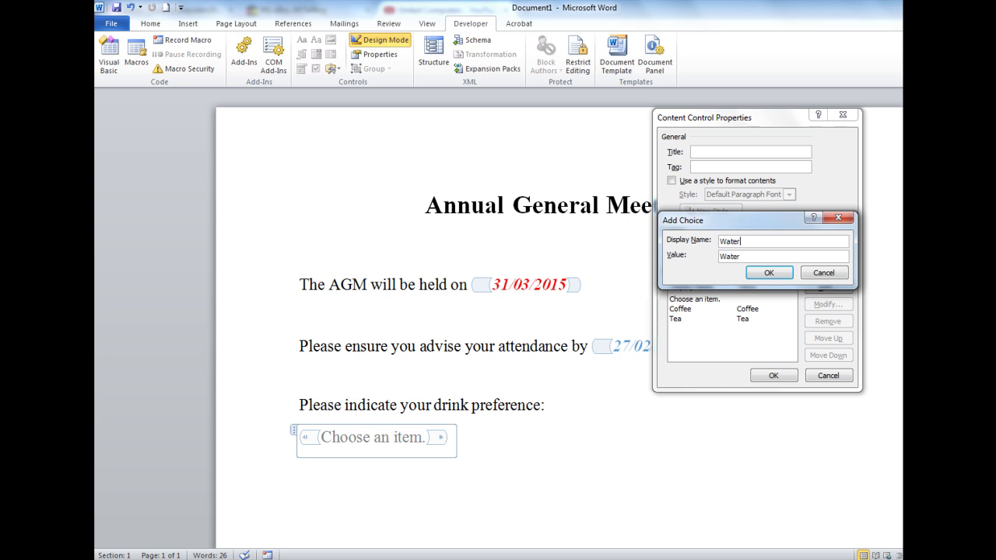
{"action": "left_click", "coordinate": [769, 274]}
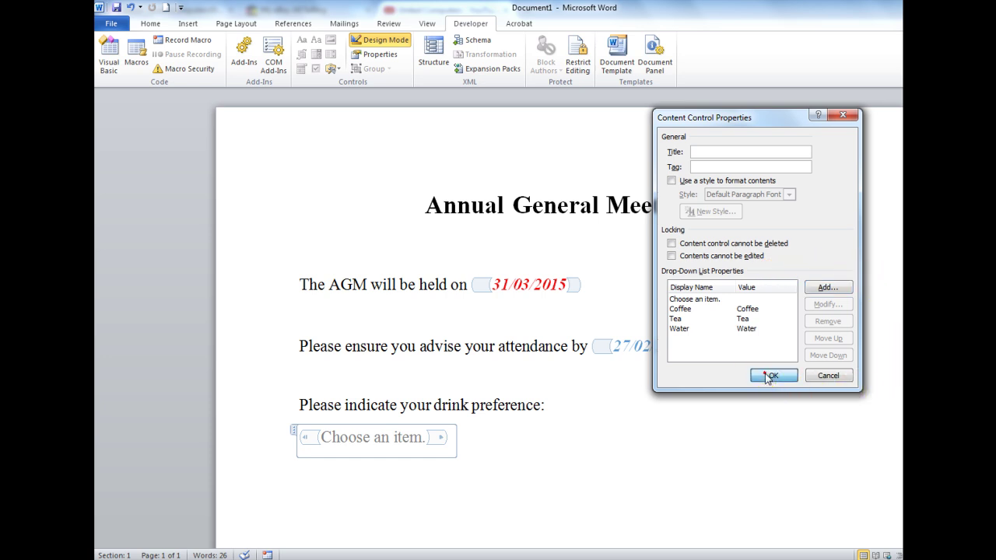
{"action": "left_click", "coordinate": [771, 376]}
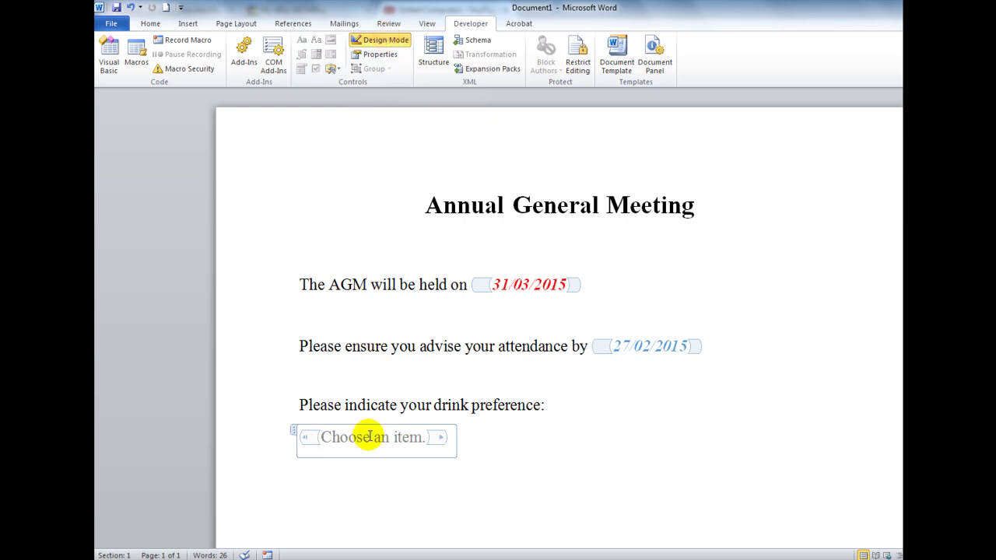
- Turn off Design Mode and test the drink drop-down, picking Coffee then Water
{"action": "left_click", "coordinate": [389, 44]}
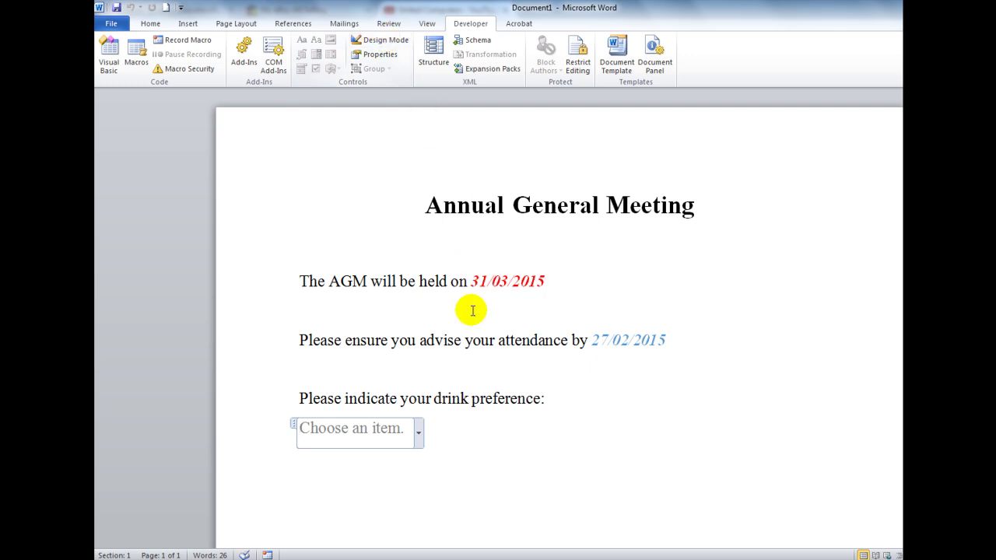
{"action": "left_click", "coordinate": [417, 432]}
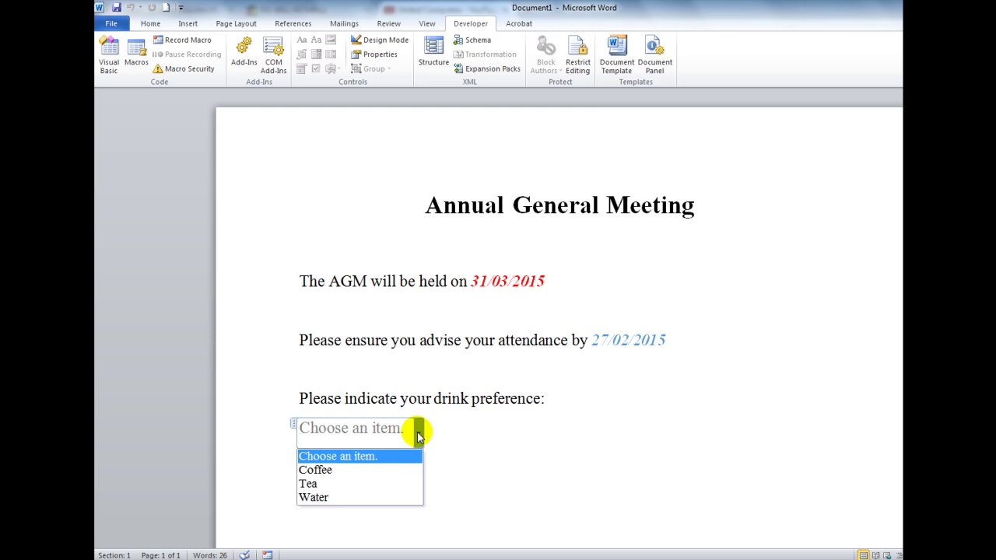
{"action": "left_click", "coordinate": [322, 470]}
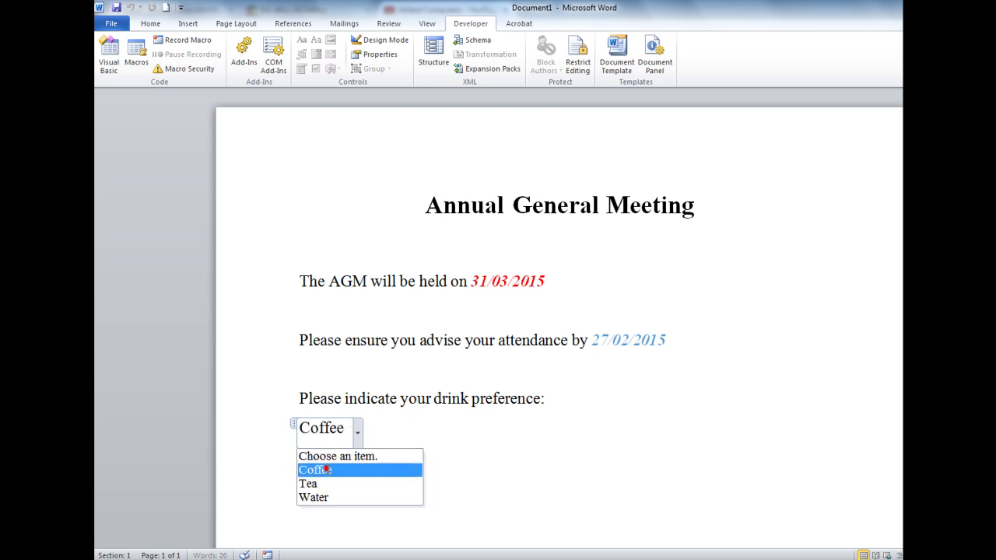
{"action": "left_click", "coordinate": [357, 434]}
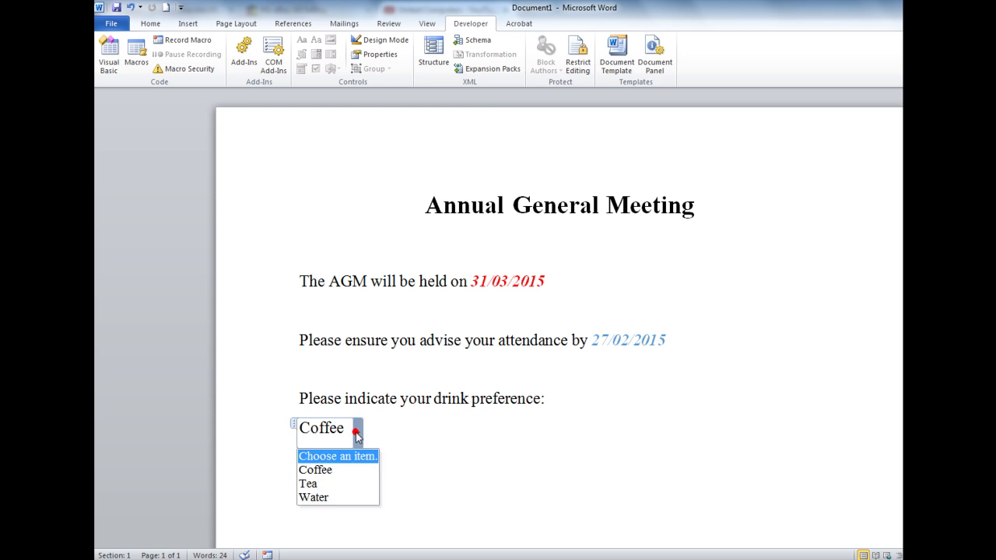
{"action": "left_click", "coordinate": [313, 498]}
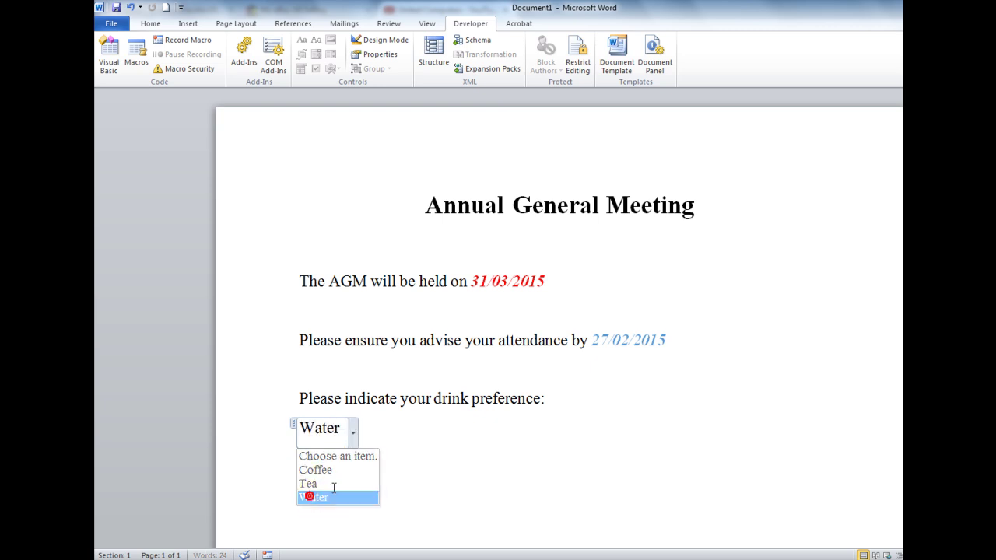
{"action": "left_click", "coordinate": [629, 413]}
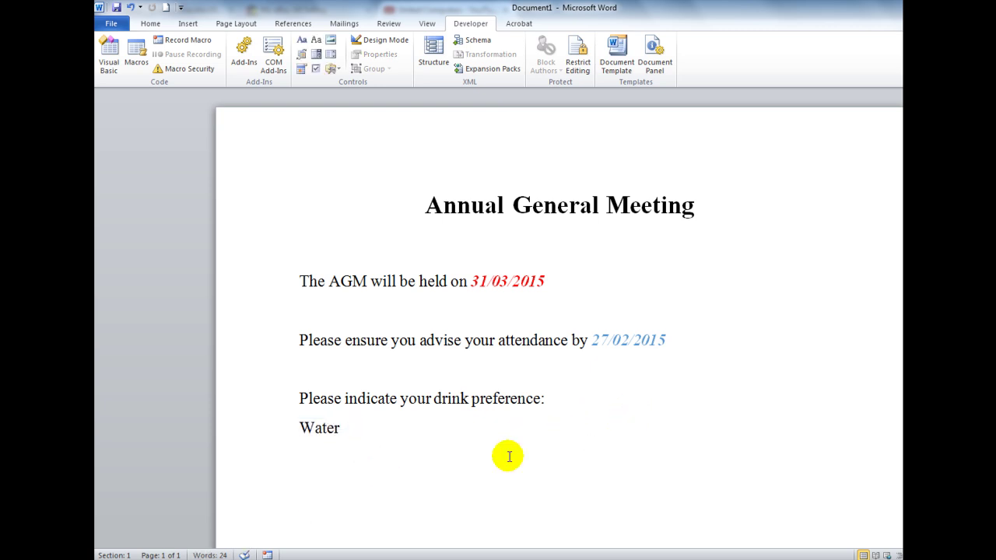